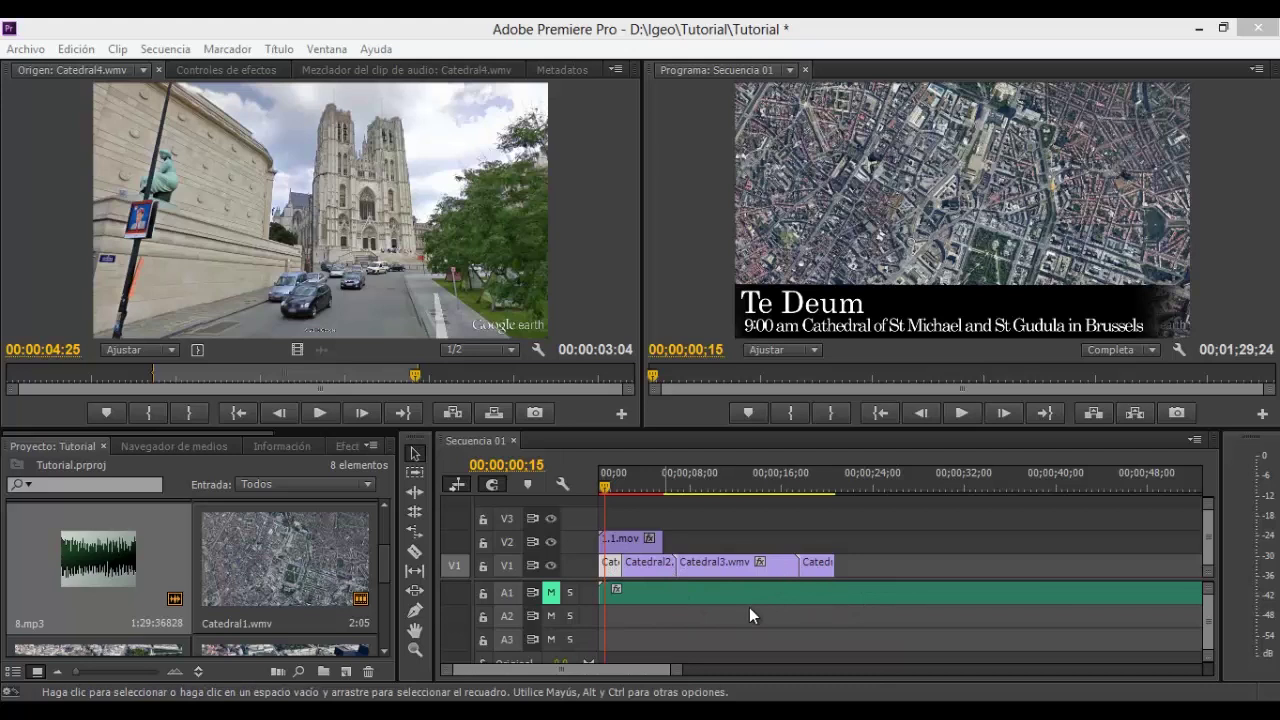
Toggle the Te Deum title track off and back on in the sequence timeline
click(554, 594)
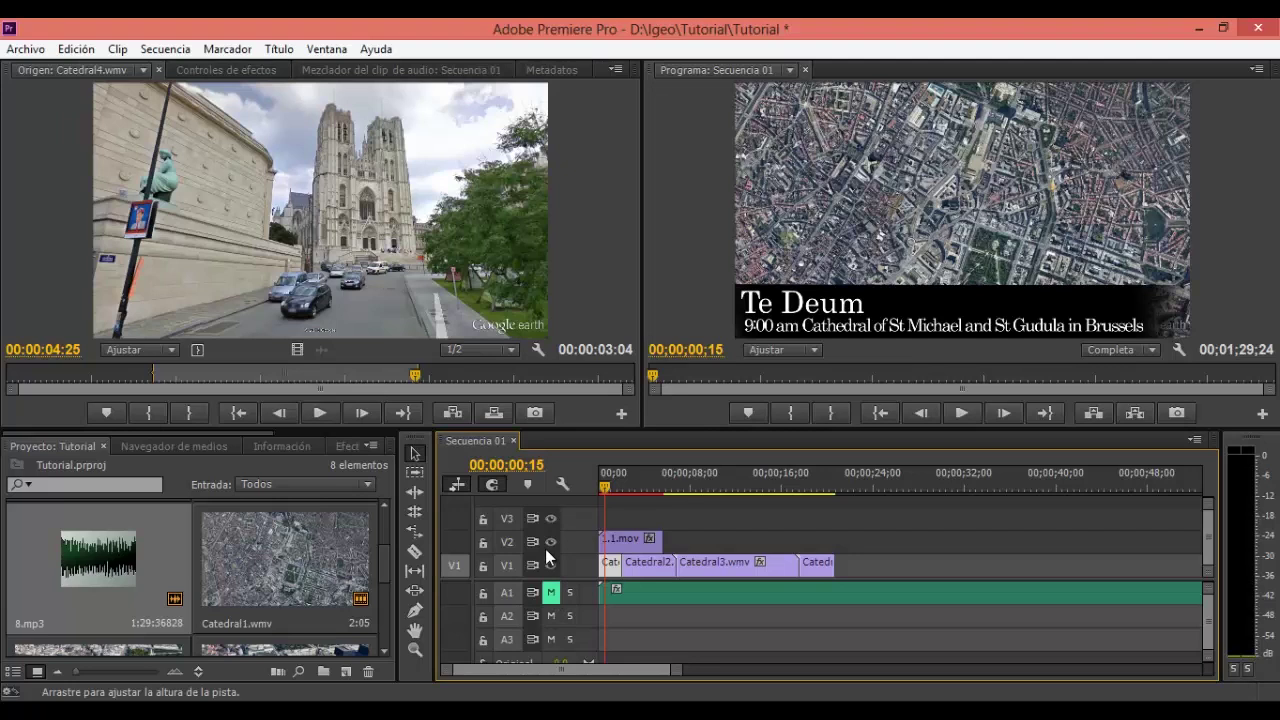
click(549, 541)
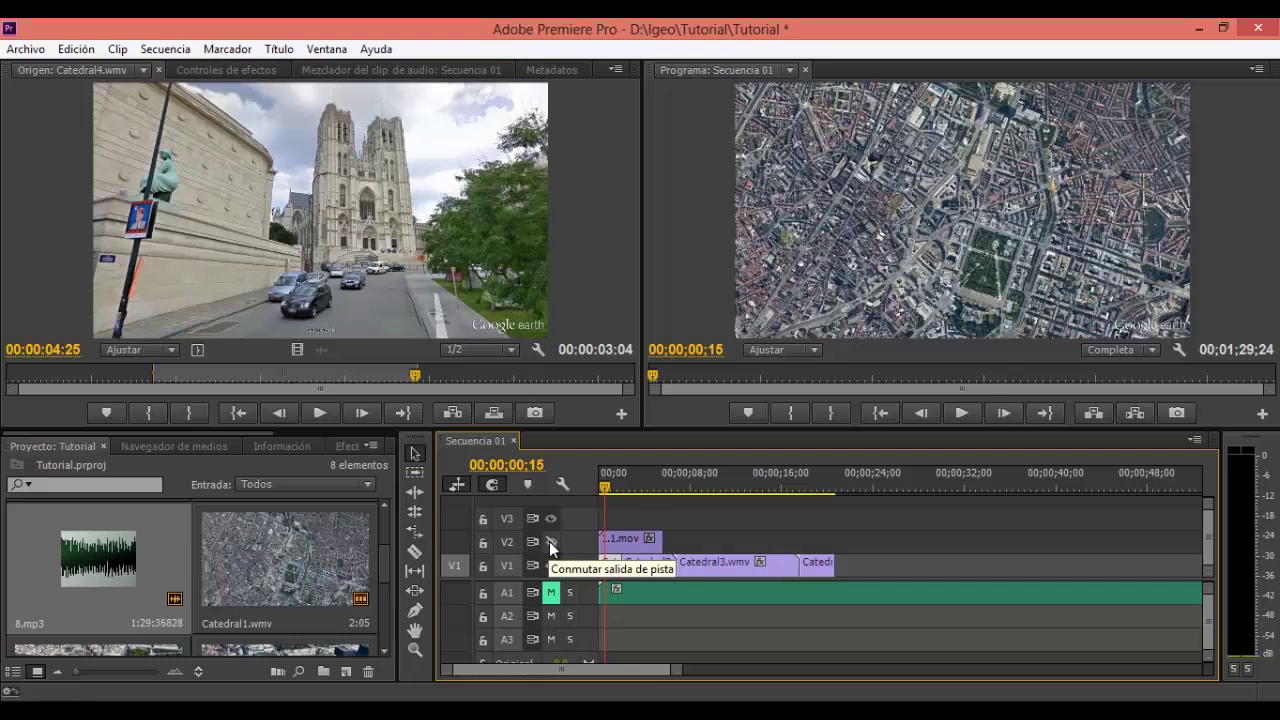
click(549, 541)
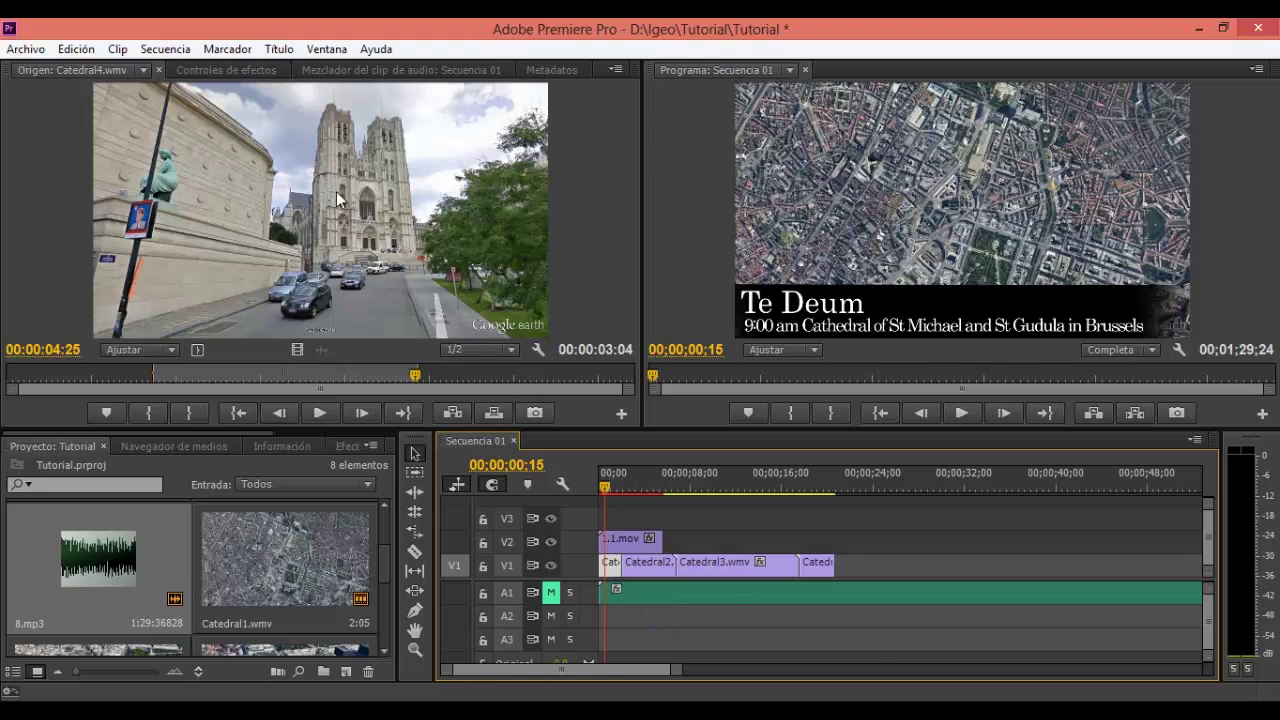
Set the map clip's Motion to Position 781.6/341.5, Scale 49 and Rotation 32°
click(218, 71)
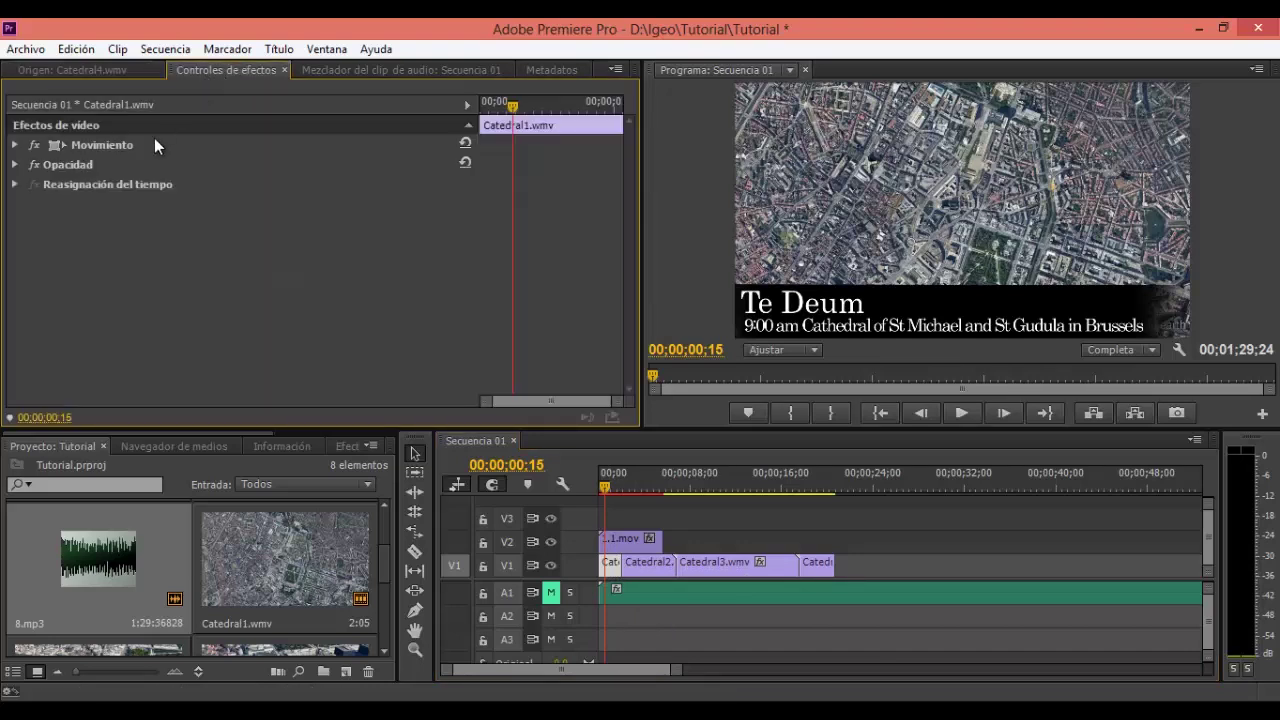
click(15, 145)
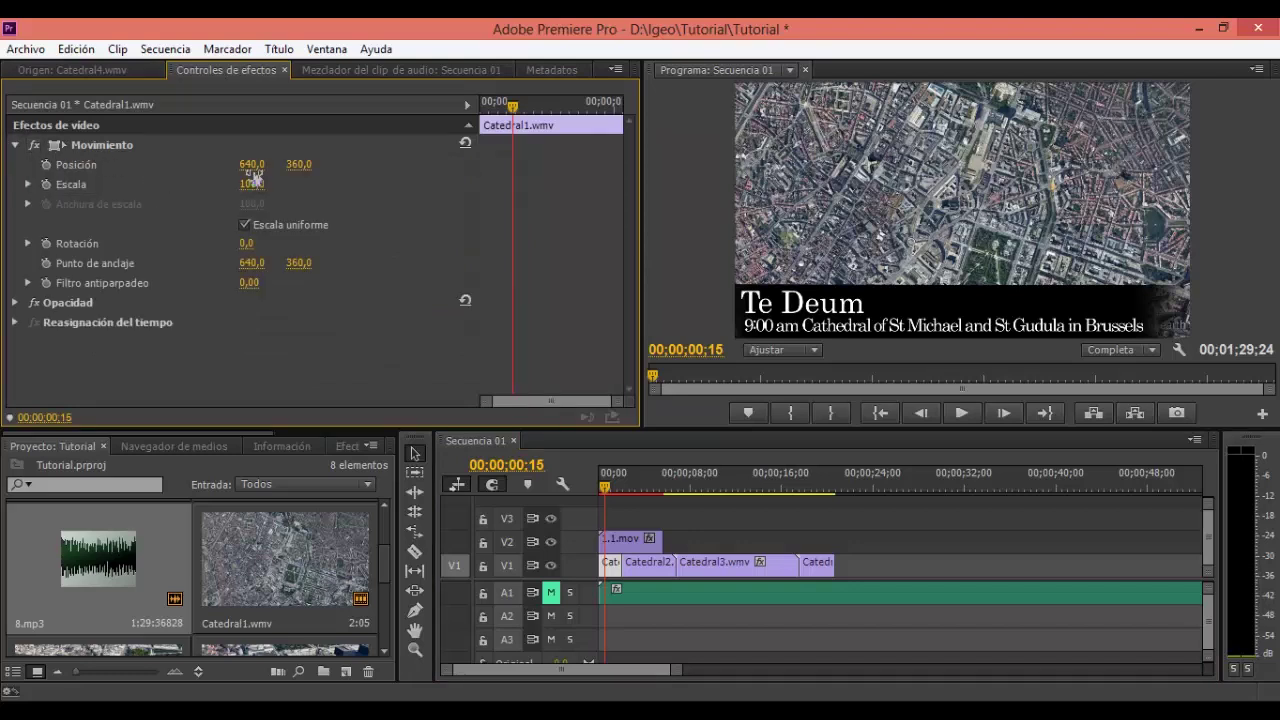
drag(252, 164, 375, 180)
drag(250, 184, 203, 188)
drag(245, 243, 518, 296)
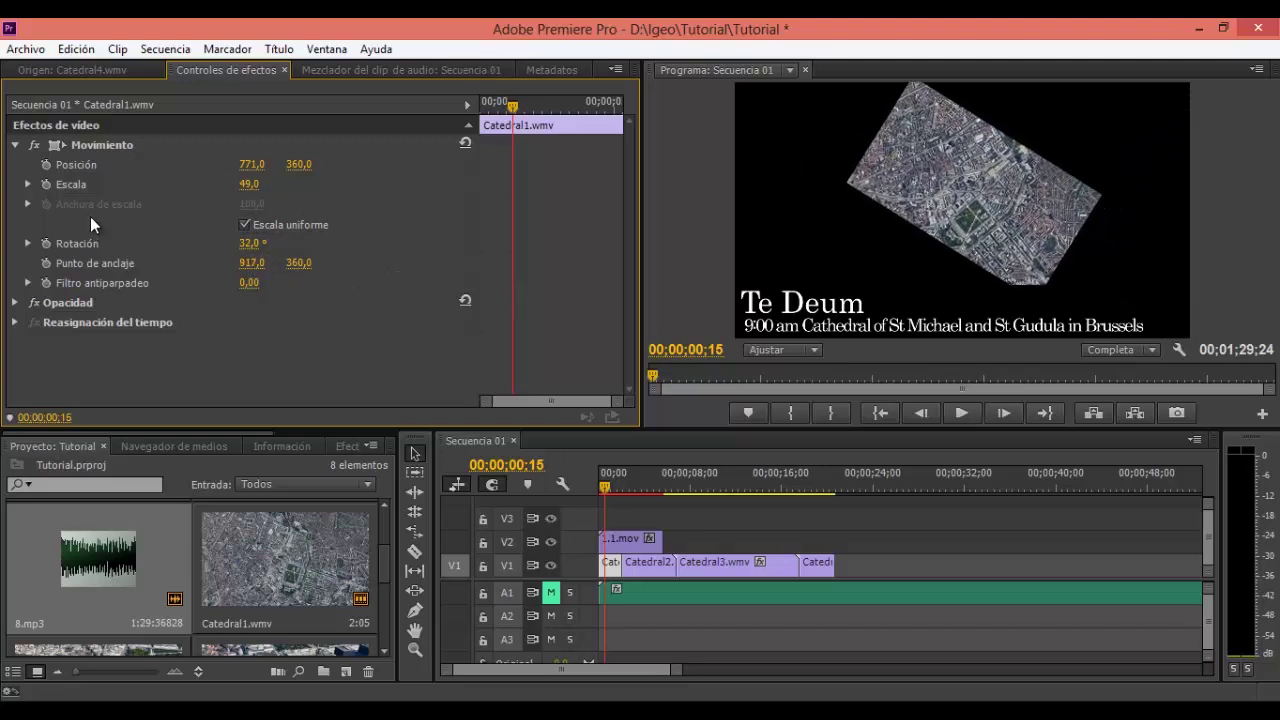
Fine-tune the rotated map's placement in the Program monitor using its transform handles
click(55, 148)
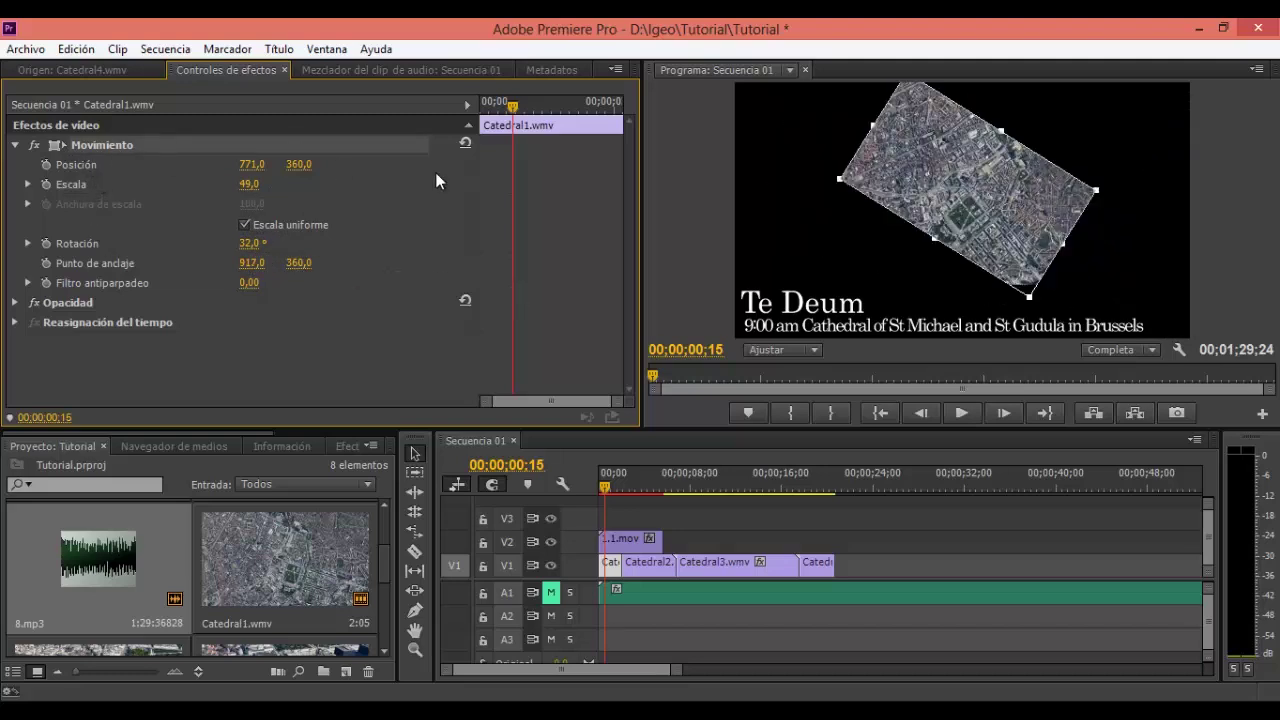
mouse_move(992, 185)
mouse_down()
mouse_move(1008, 187)
mouse_move(999, 167)
mouse_up()
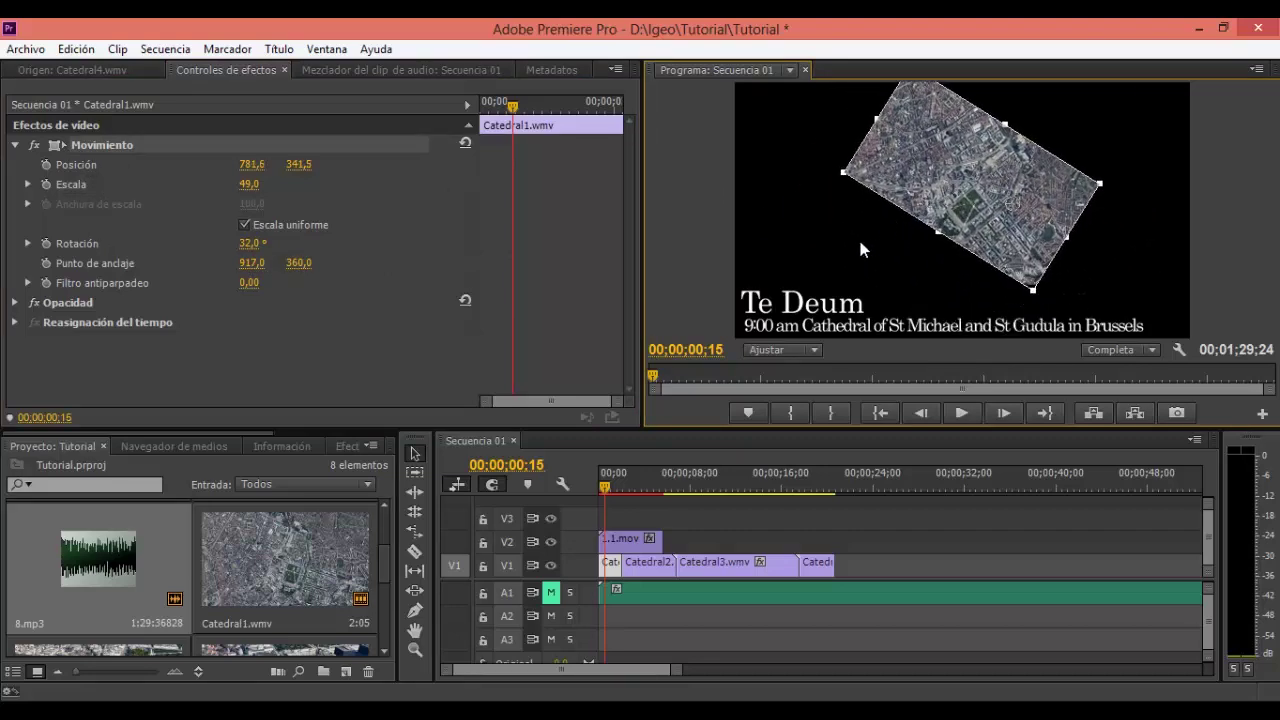
click(87, 304)
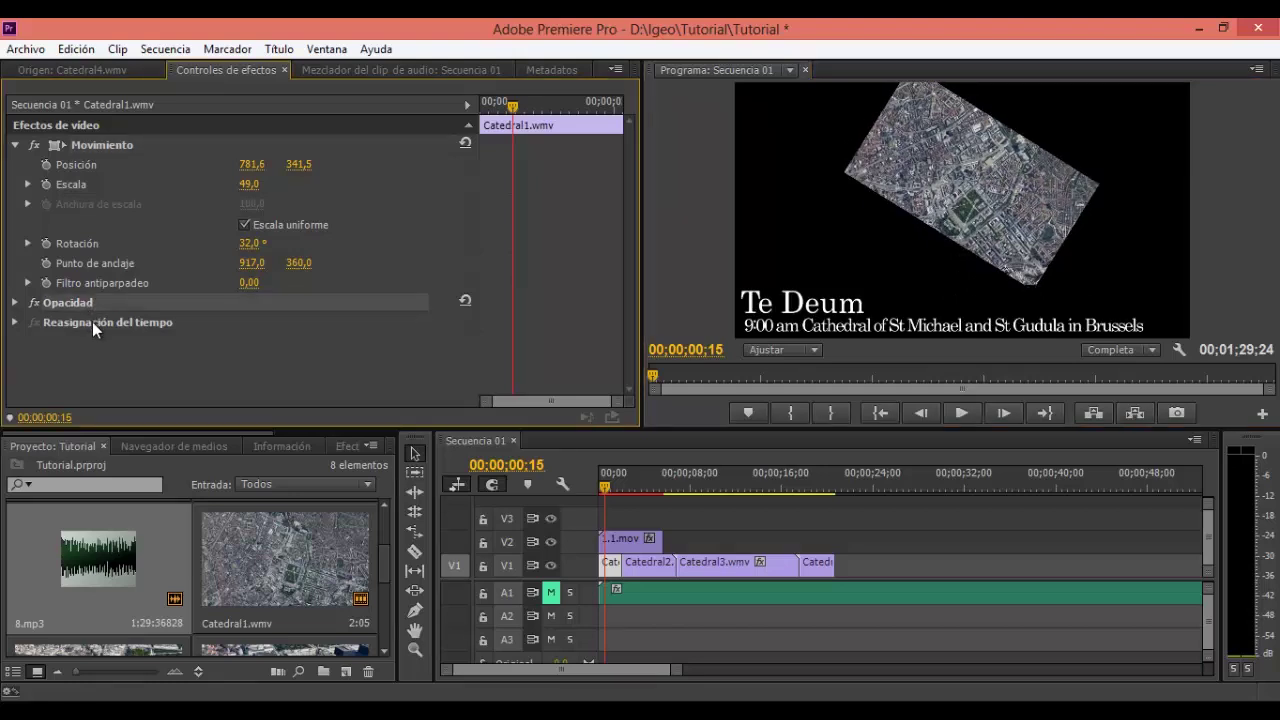
click(92, 322)
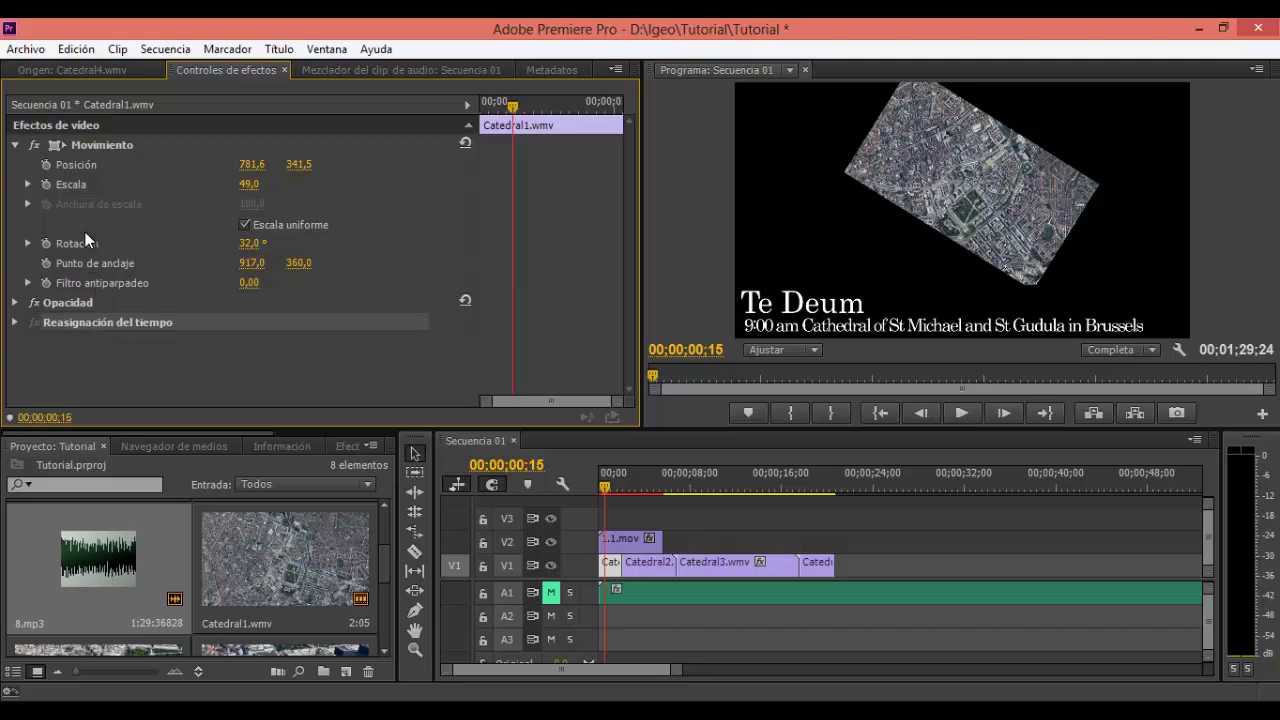
drag(512, 106, 513, 106)
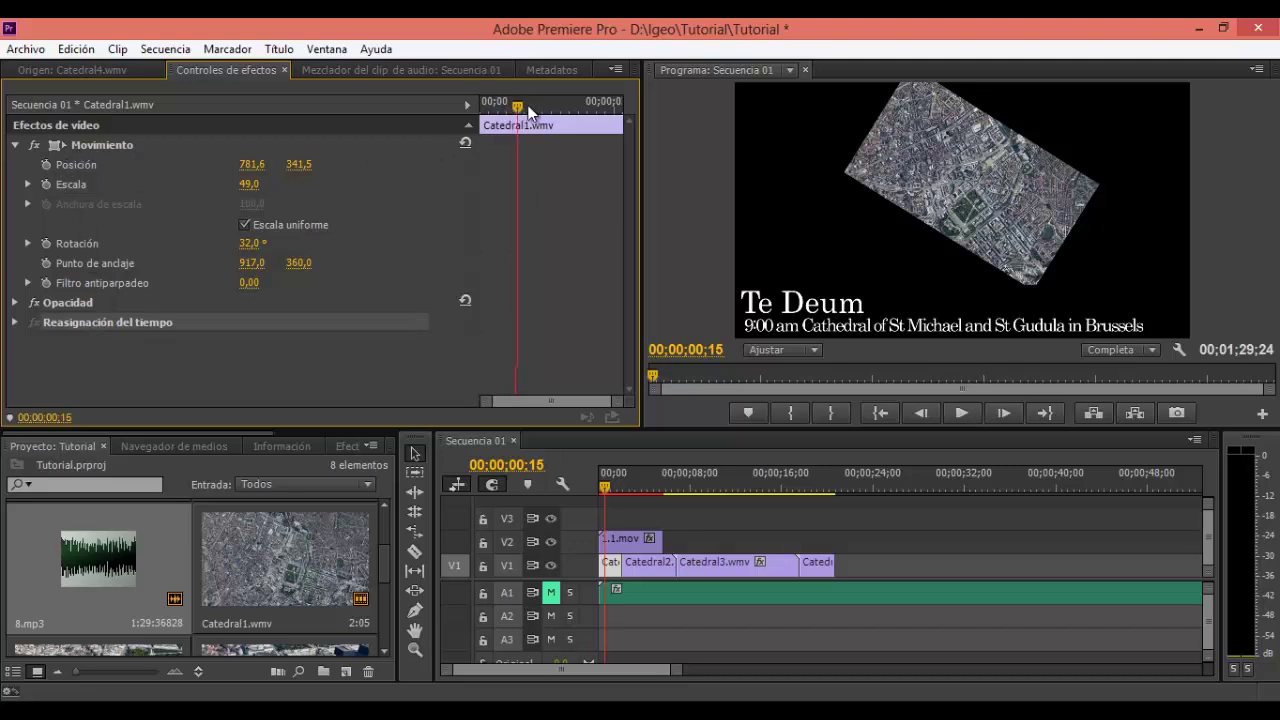
Keyframe Position so the map moves from X 781.6 to 1311.6 by 00;00;00;24
click(46, 164)
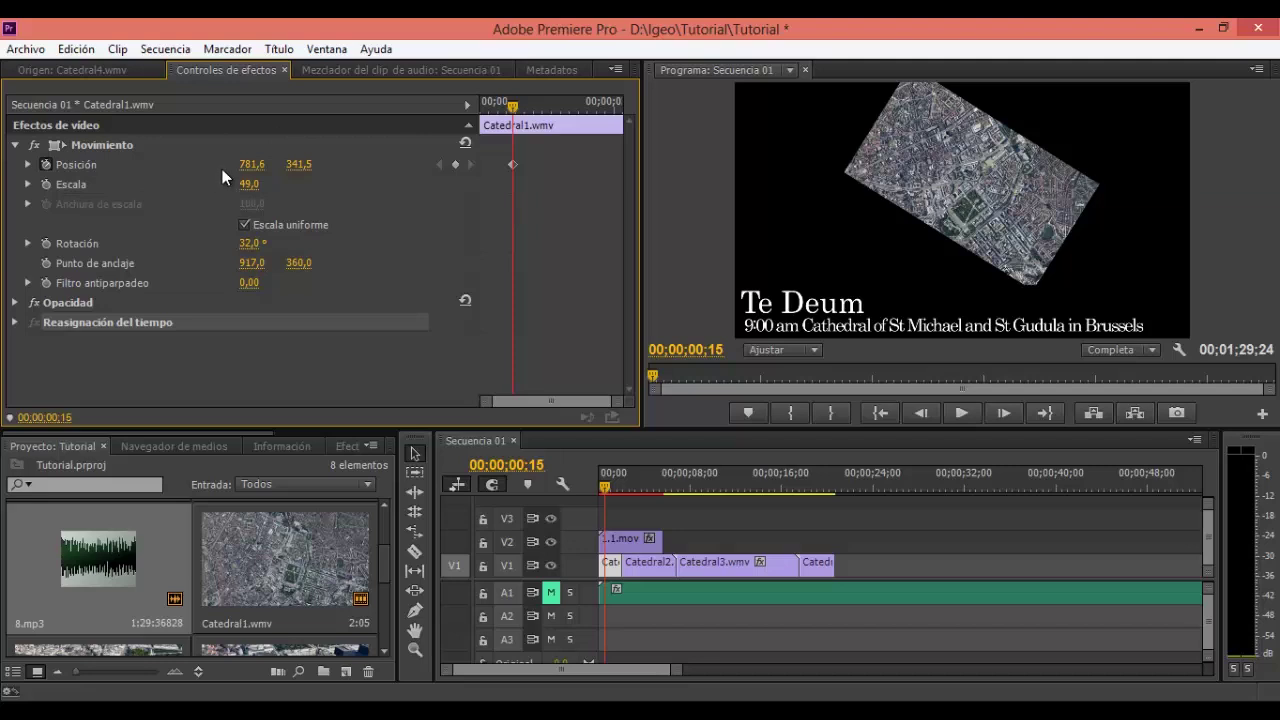
drag(513, 106, 533, 106)
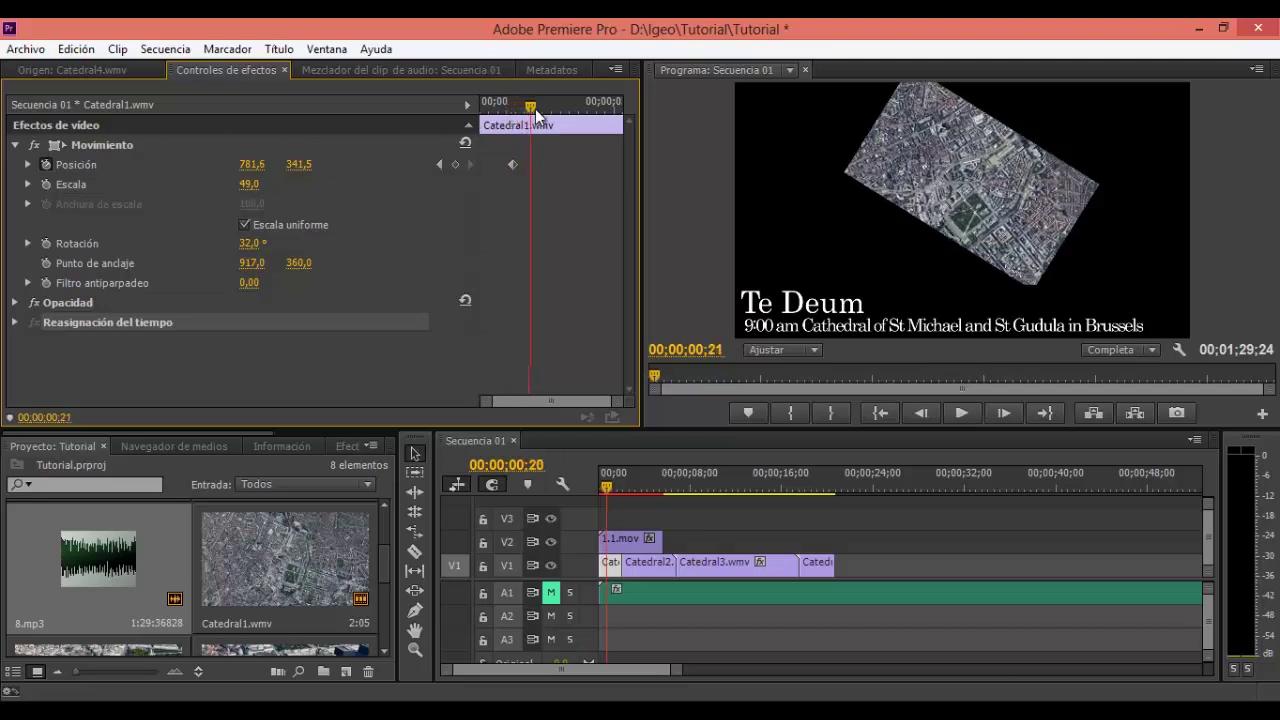
drag(250, 164, 740, 226)
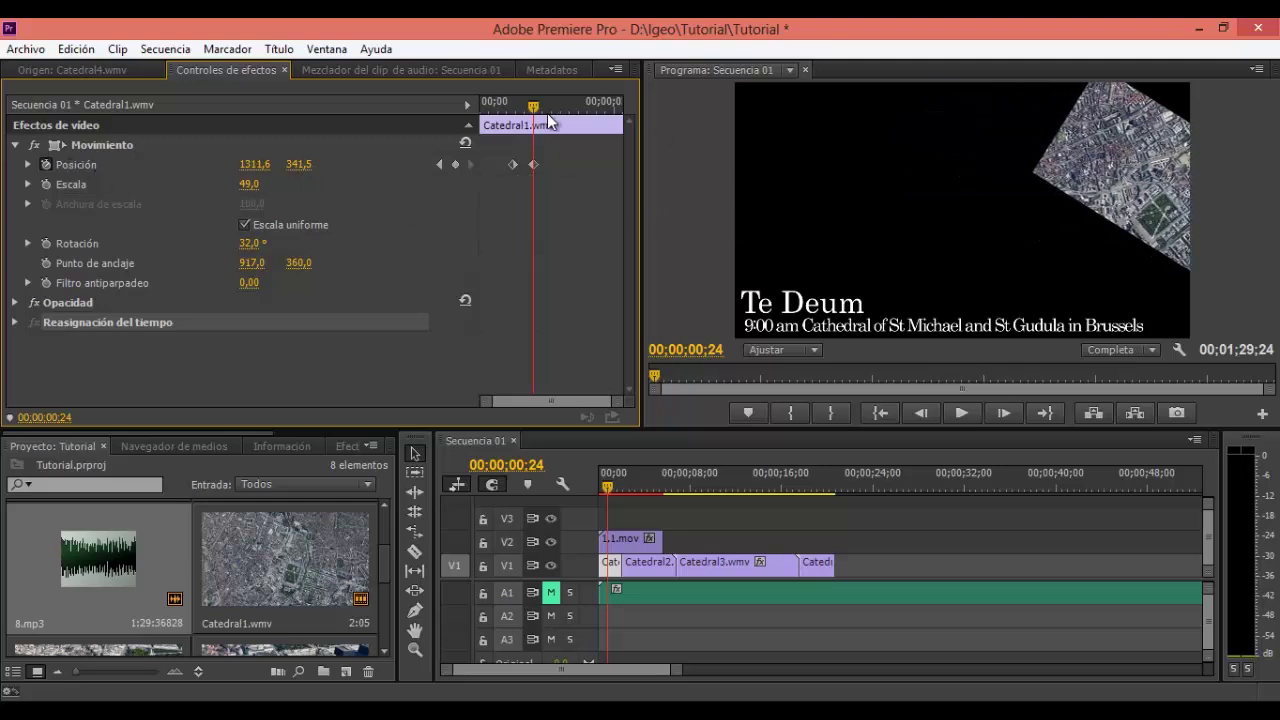
drag(534, 110, 505, 110)
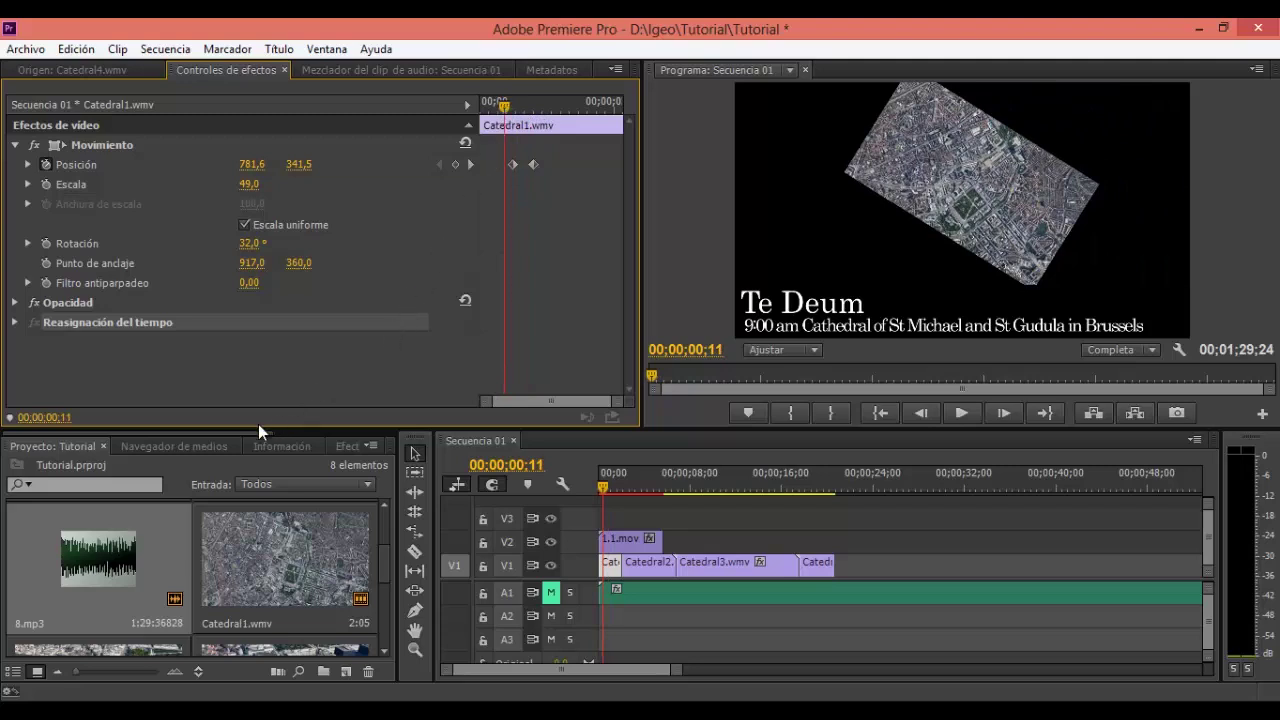
drag(250, 434, 313, 432)
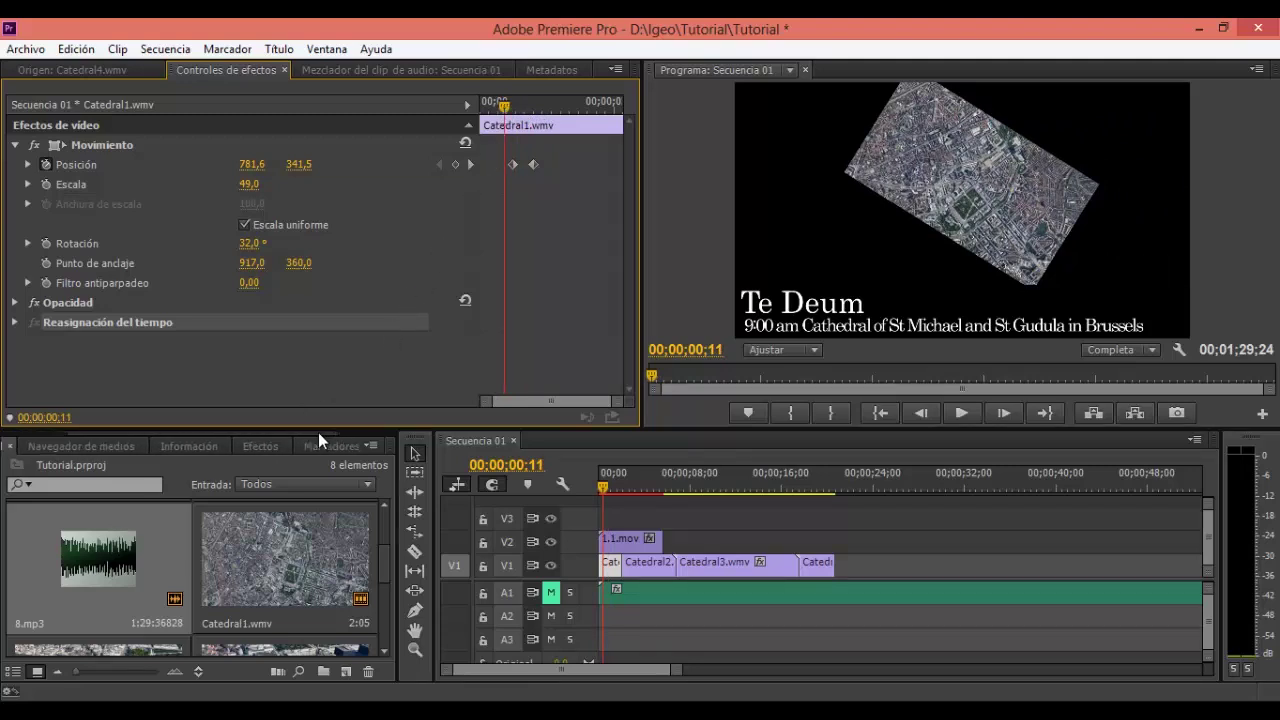
Apply Gaussian Blur from Video Effects > Blur & Sharpen to the map clip with blurriness 3.0
click(231, 447)
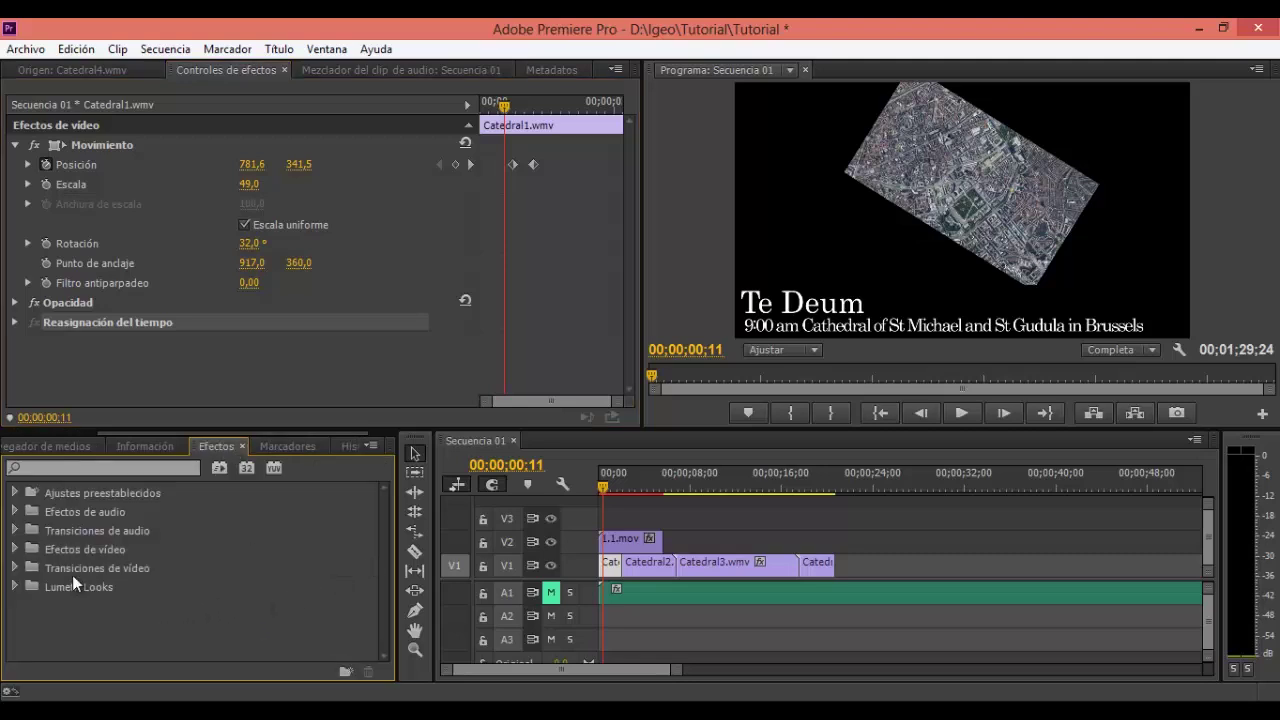
click(15, 549)
drag(384, 528, 381, 590)
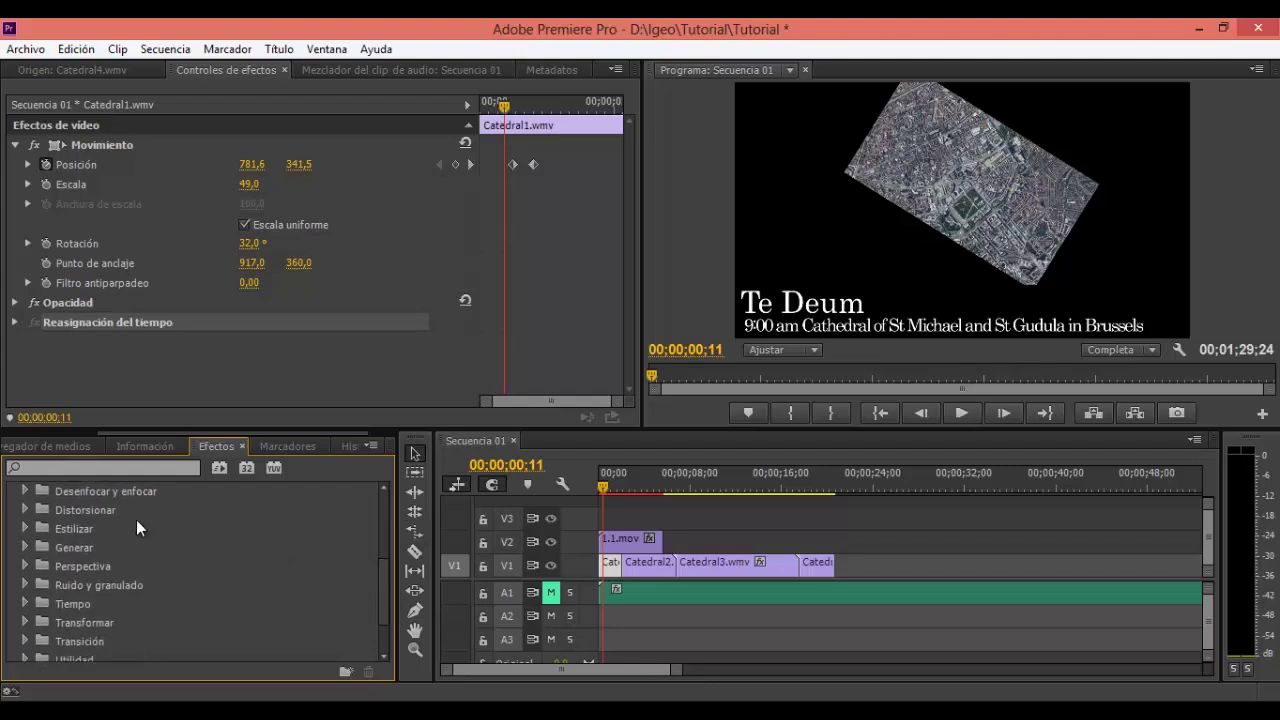
click(26, 490)
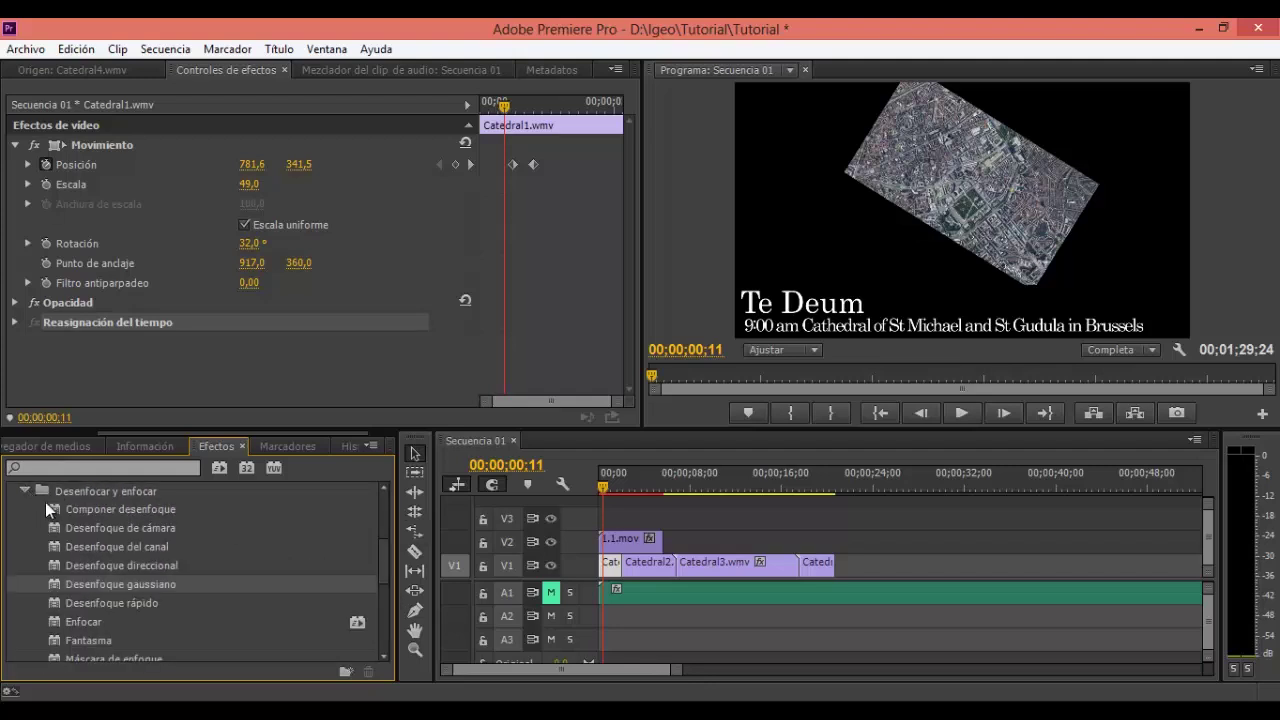
drag(90, 582, 297, 437)
mouse_move(297, 437)
mouse_down()
mouse_move(296, 380)
mouse_move(350, 375)
mouse_move(263, 372)
mouse_up()
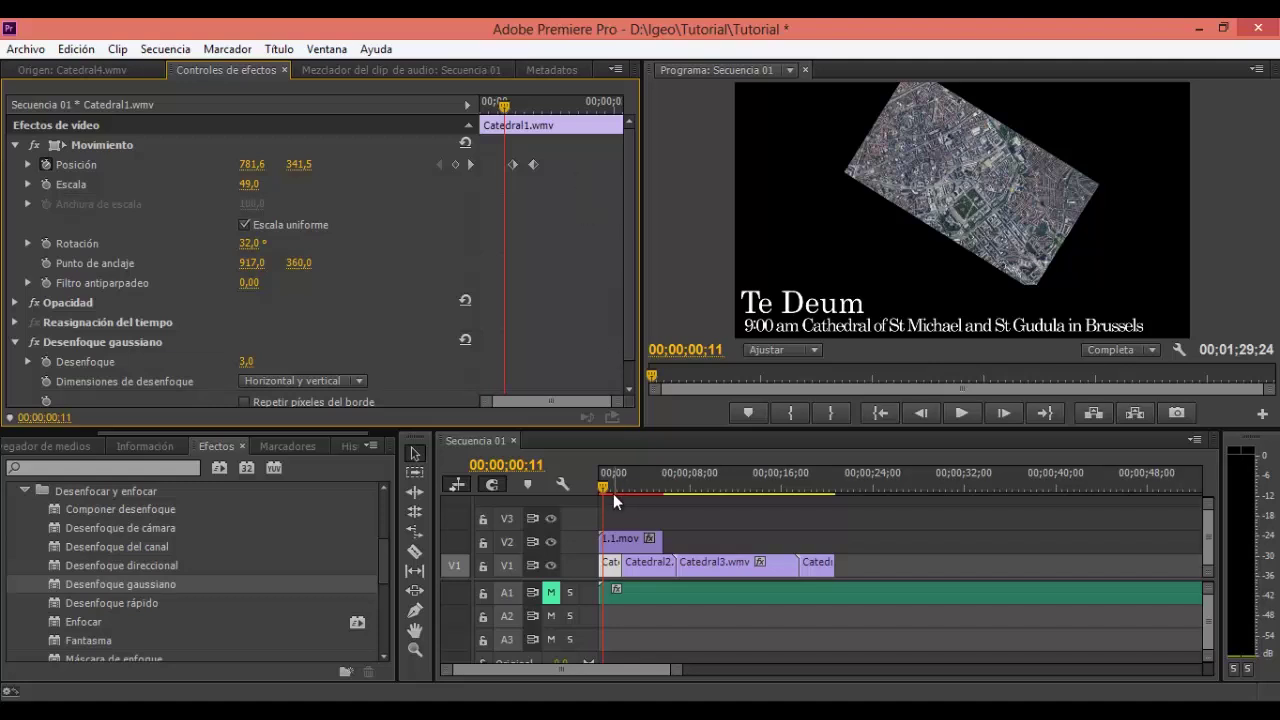
Click an empty spot on track V3 to clear the map clip's selection
click(684, 519)
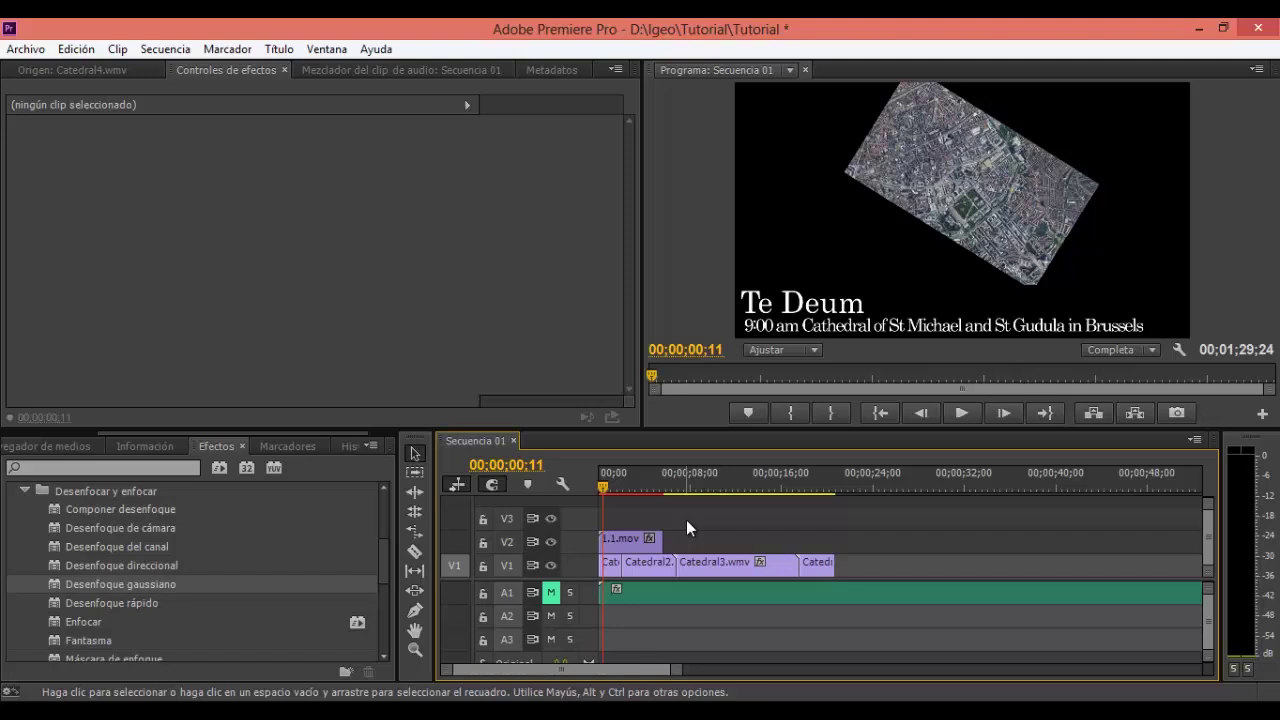
Render the work-area preview and scrub back to 00;00;01;00 to watch the map slide
key(Return)
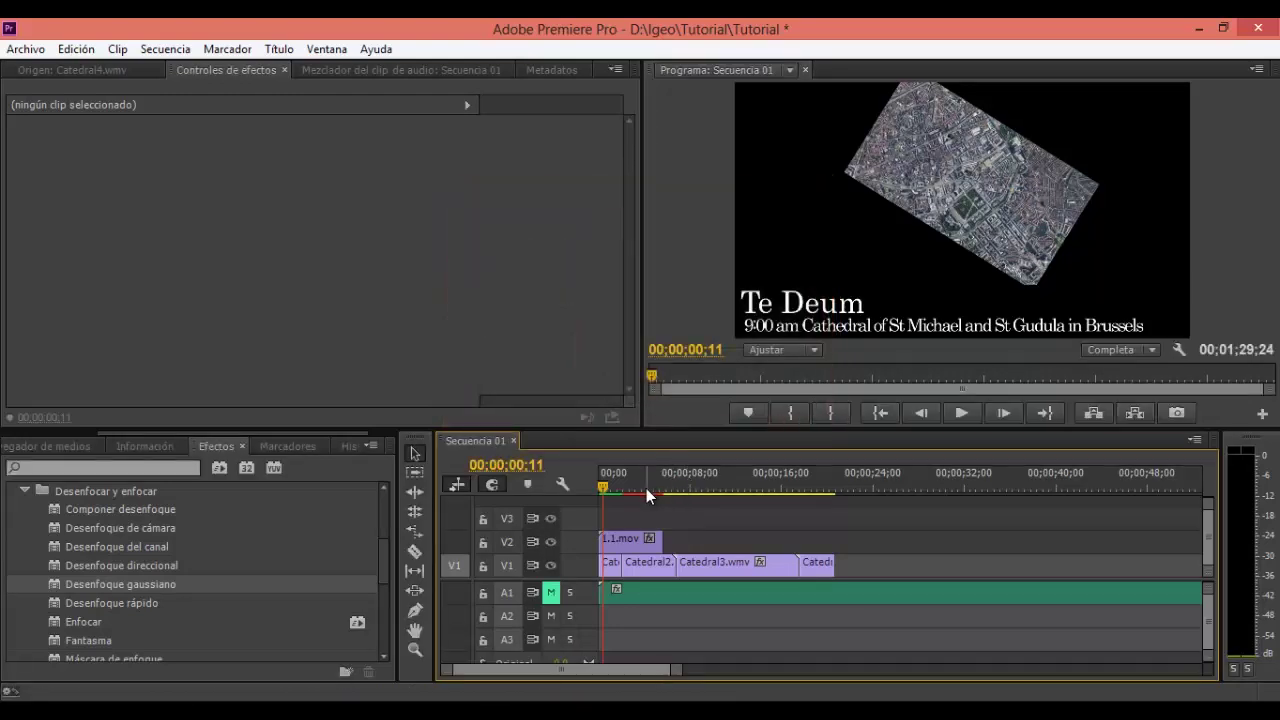
click(644, 482)
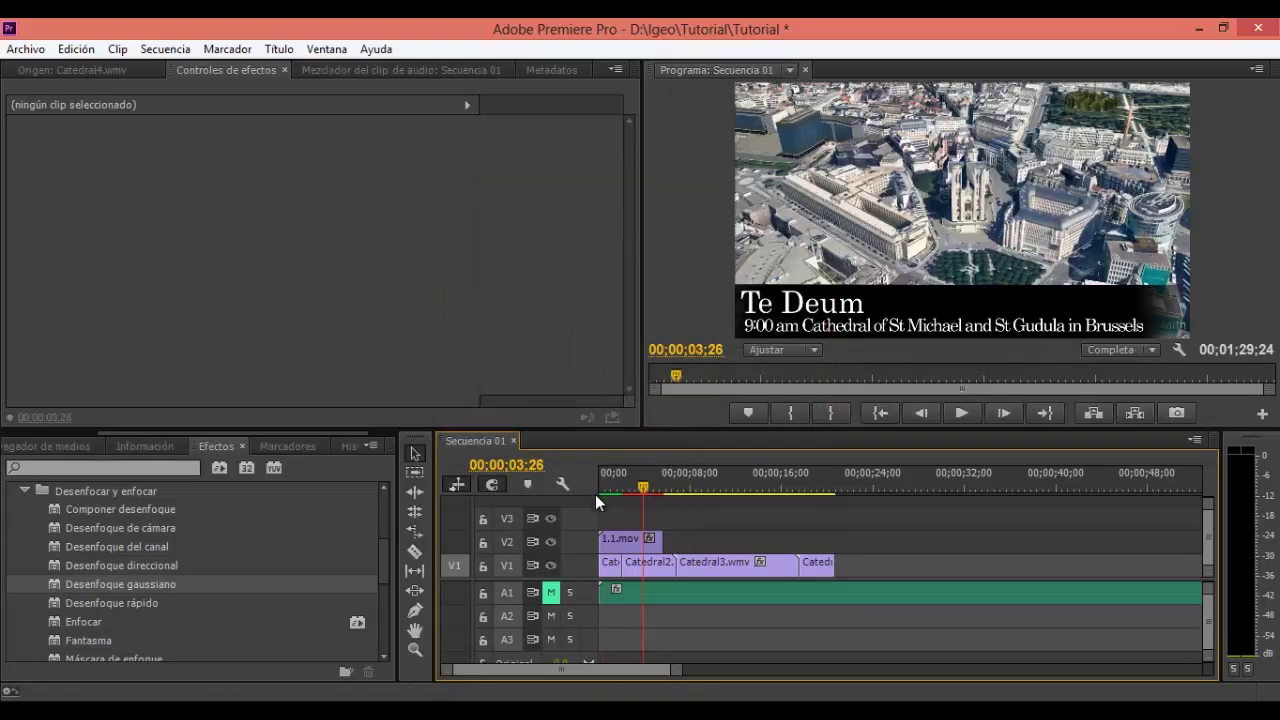
drag(642, 486, 612, 485)
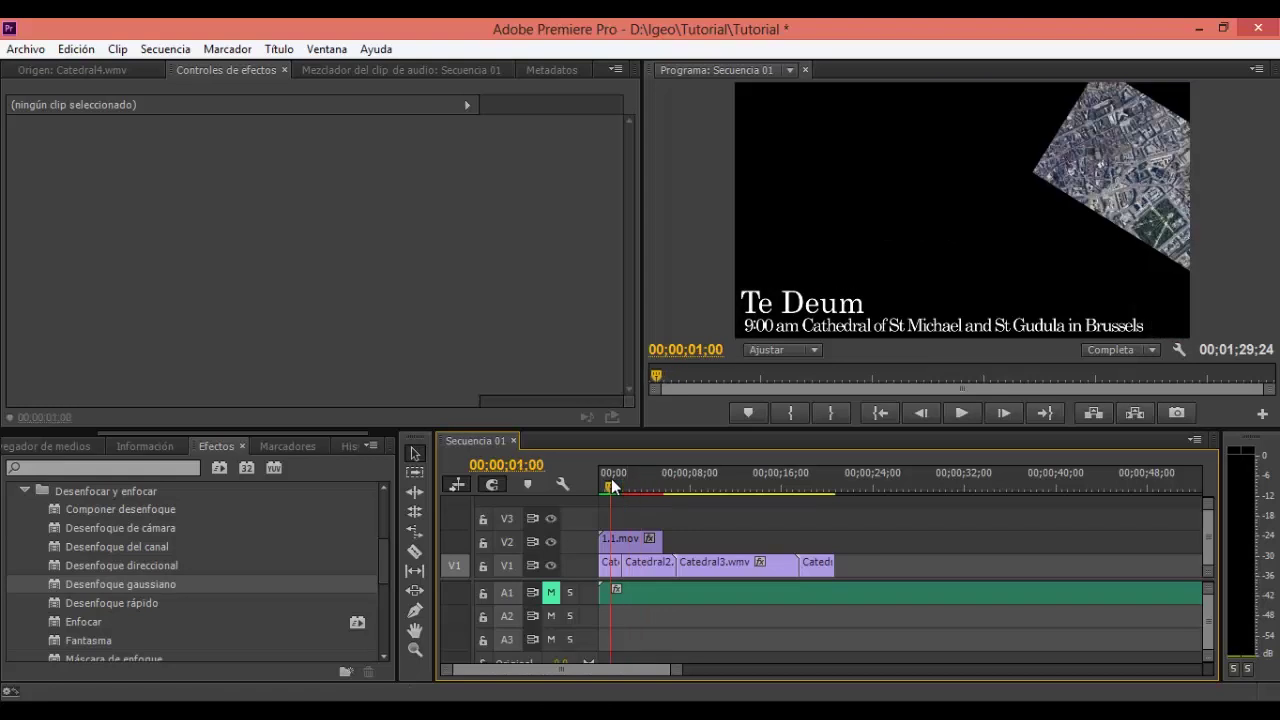
drag(612, 484, 624, 478)
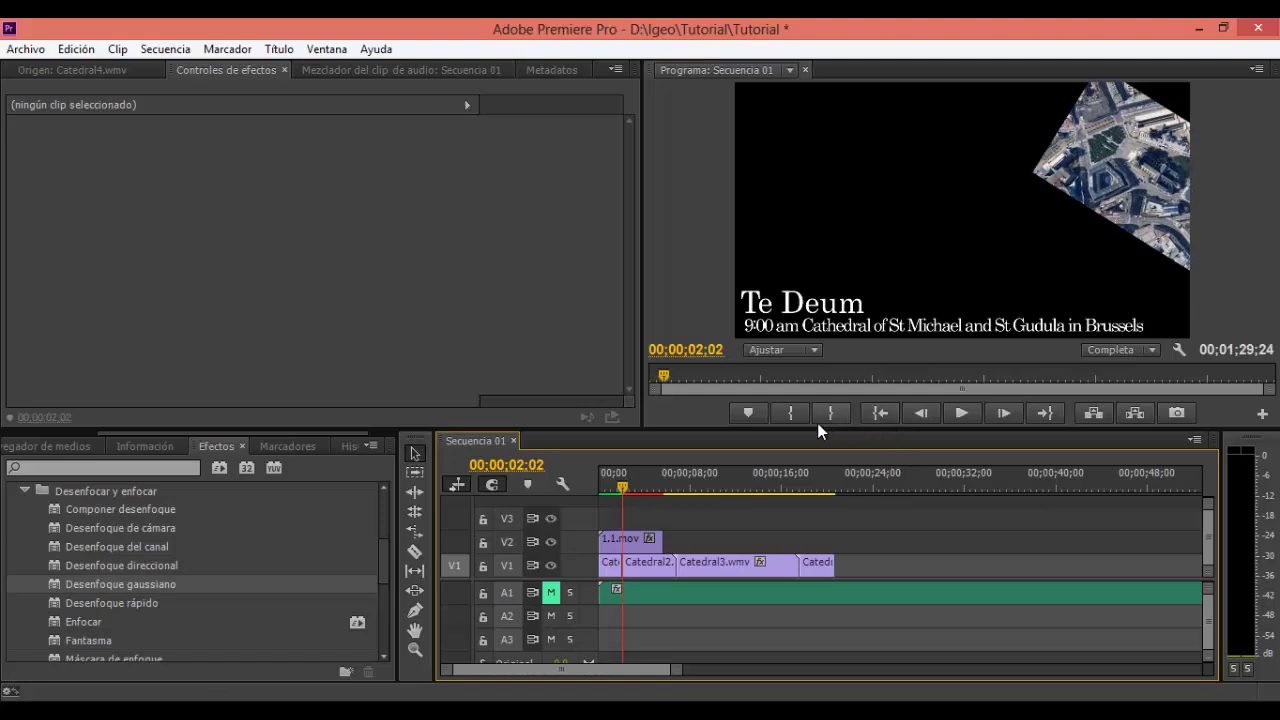
Play the sequence through to 00;00;05;17, re-render the preview, then stop playback
key(space)
drag(637, 485, 663, 484)
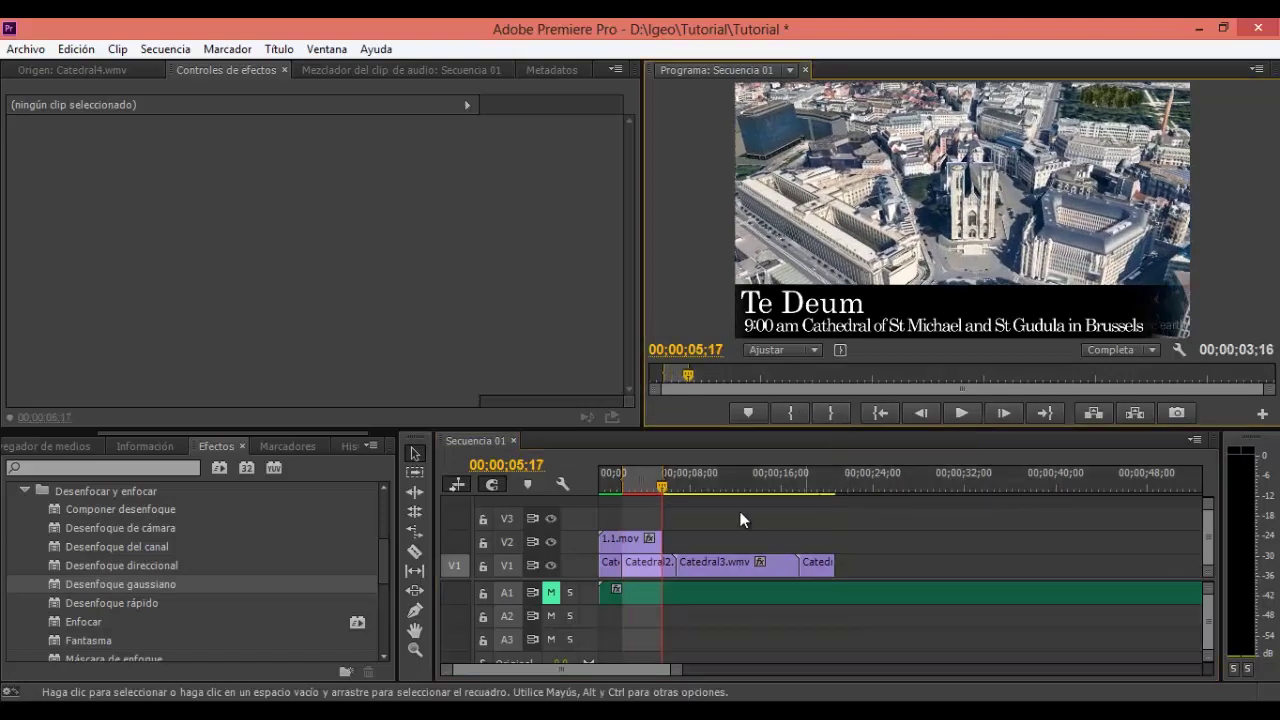
key(Return)
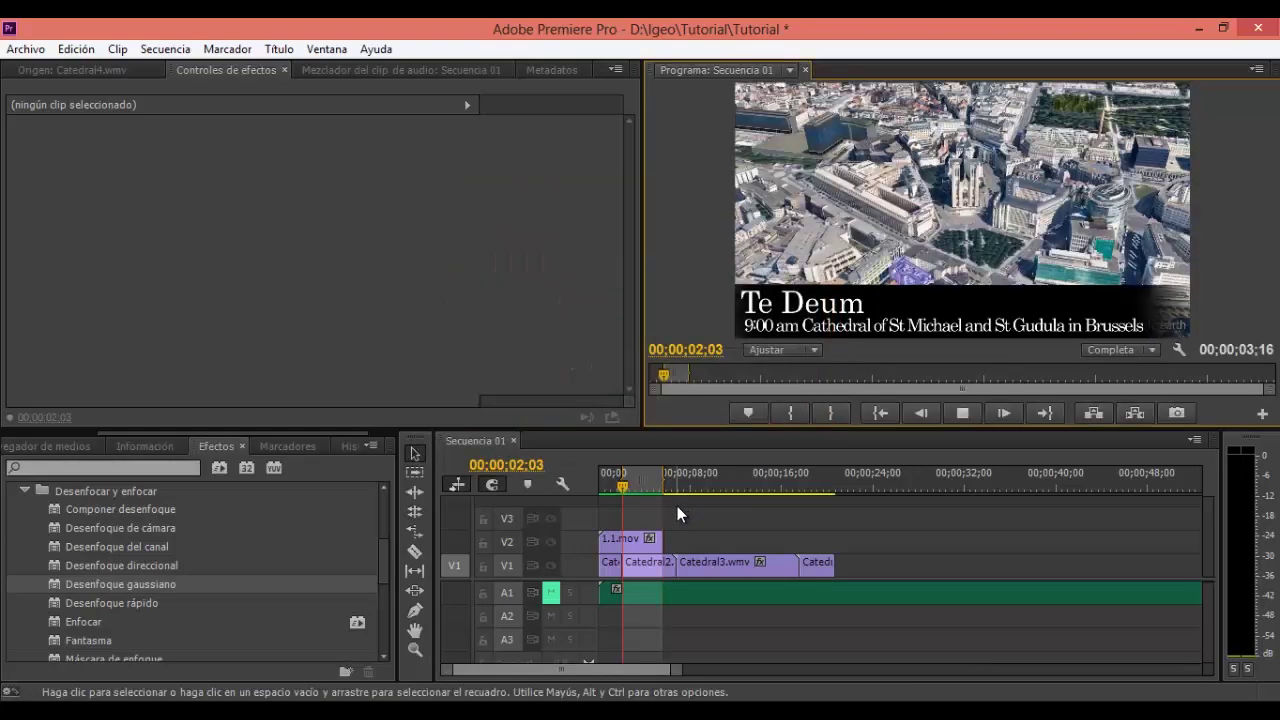
click(968, 413)
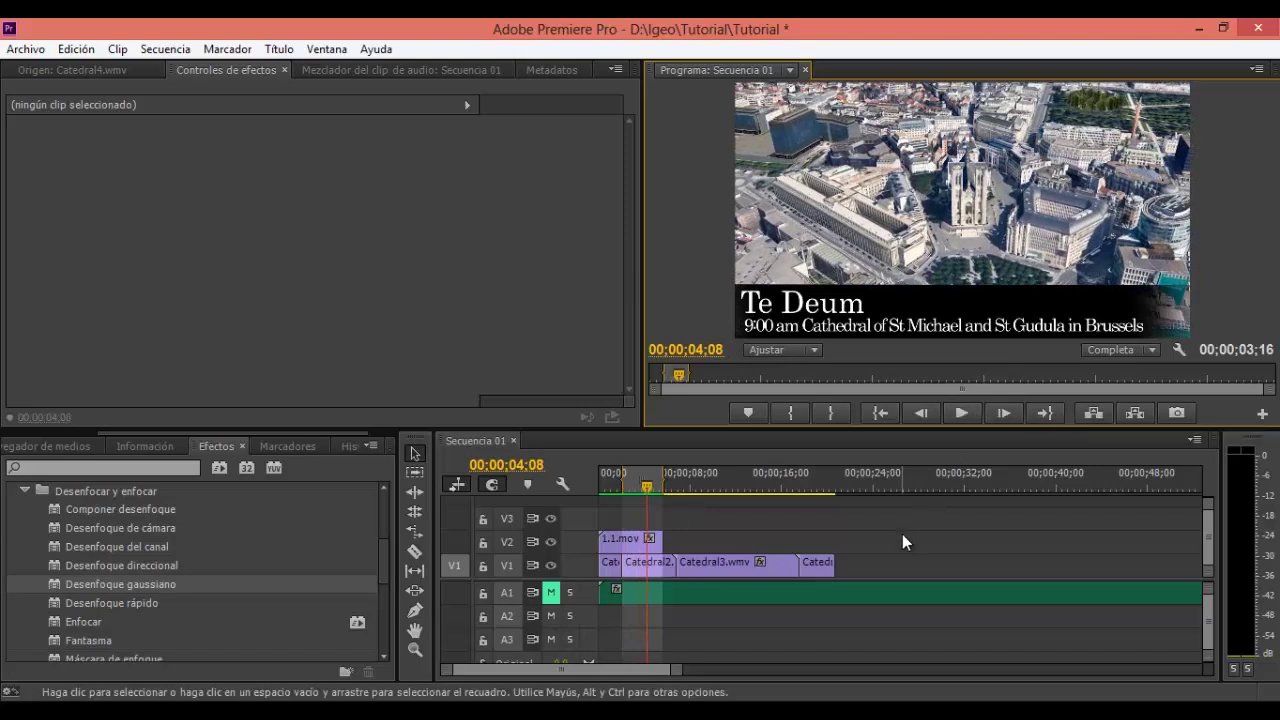